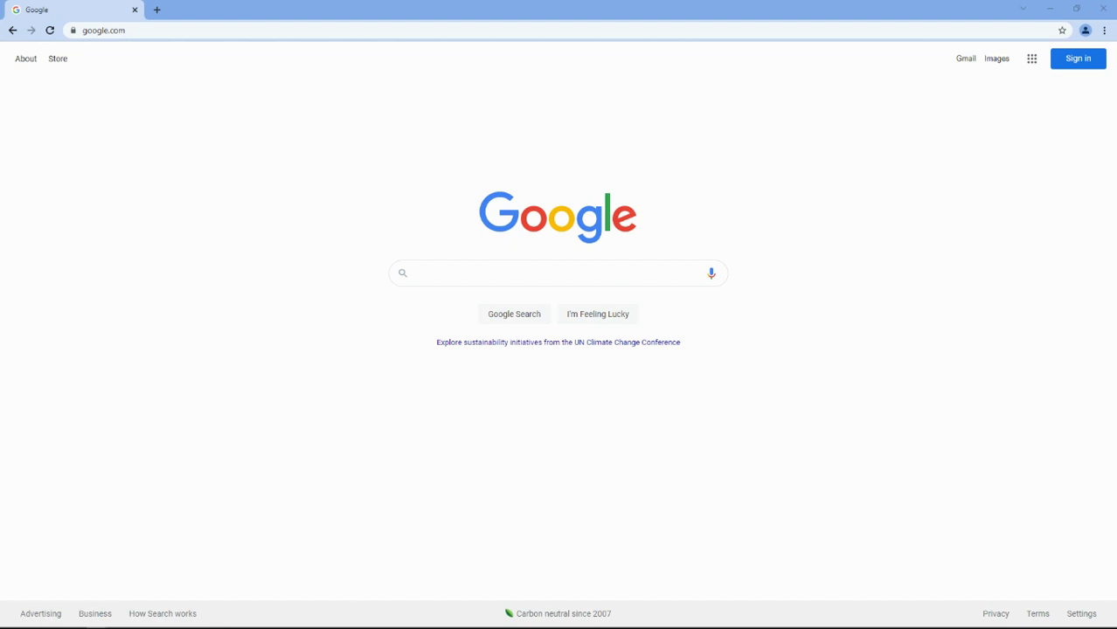
- Place the cursor in Chrome's address bar, ready to enter a new web address
left_click(147, 31)
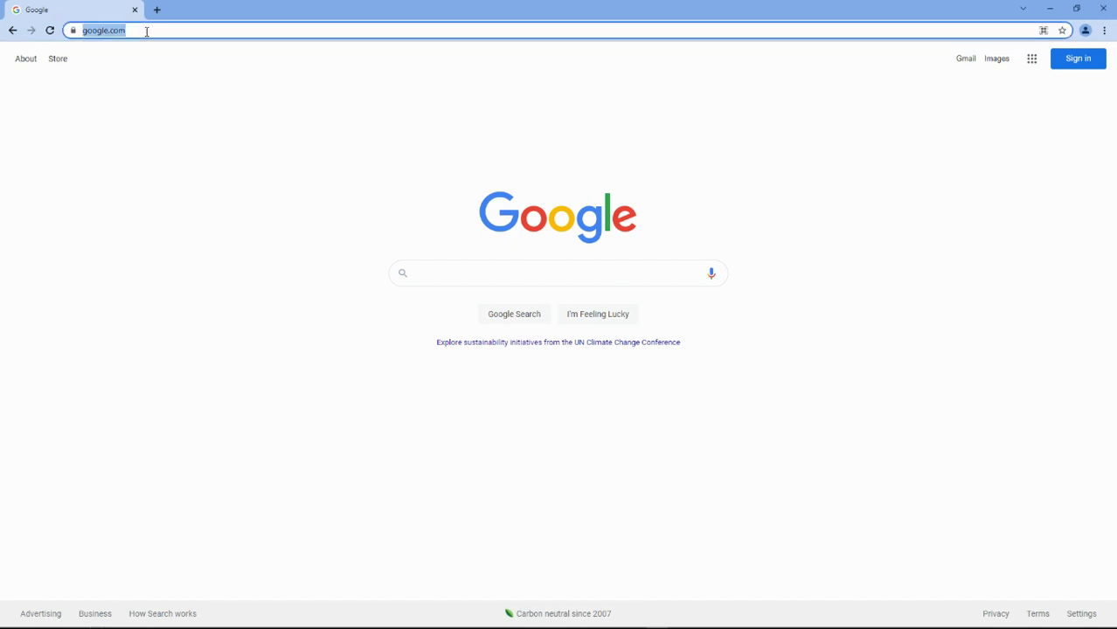
- Paste the rollforyour.party address to load an empty dice room, CarefullyTopRhino
type("rollforyour.party")
key("Return")
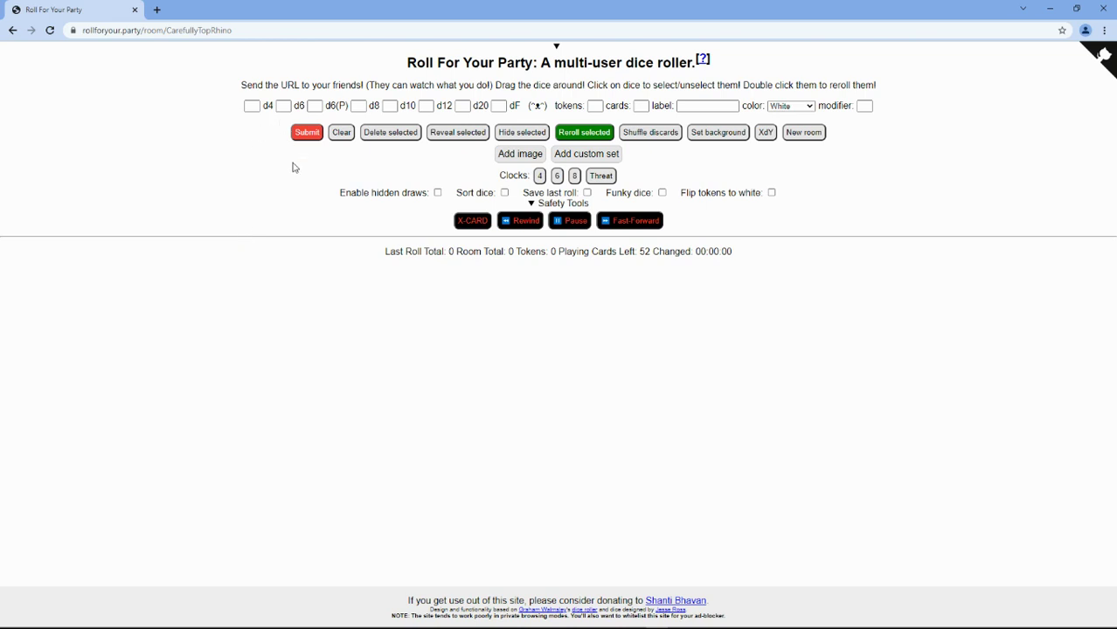
left_click(282, 105)
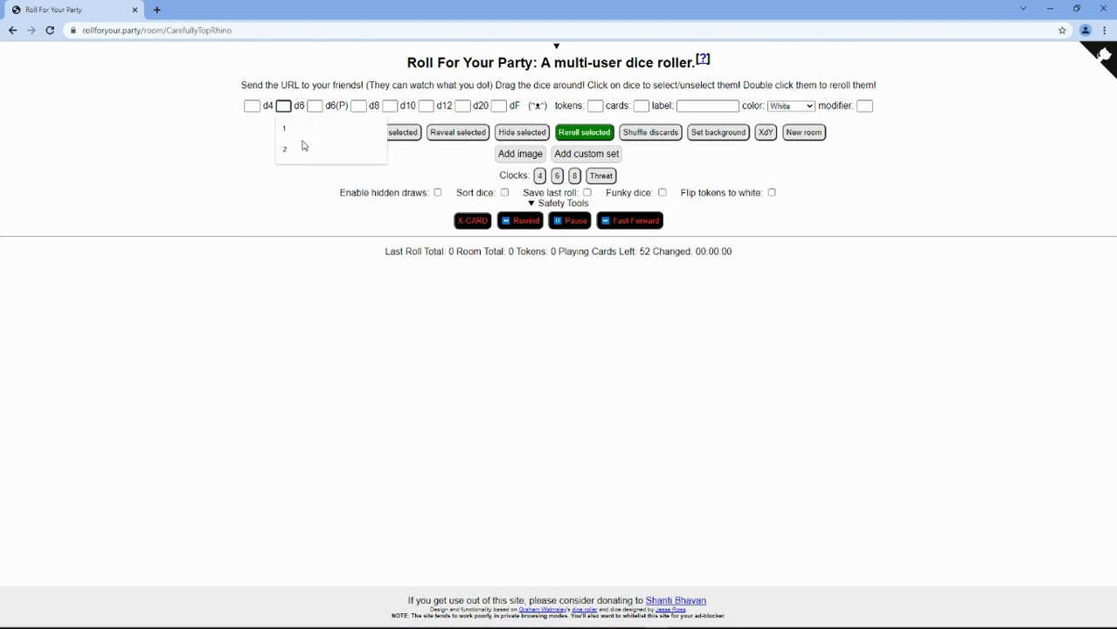
- Roll two white d6 dice, getting 4 and 6 for a total of 10
left_click(302, 129)
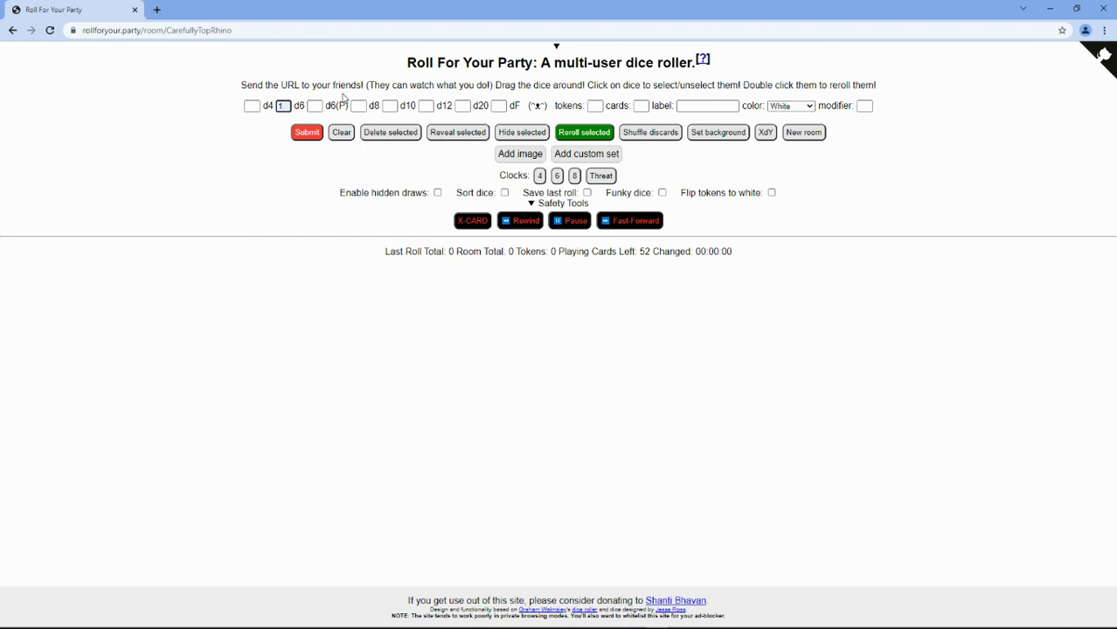
type("1")
type("2")
left_click(303, 139)
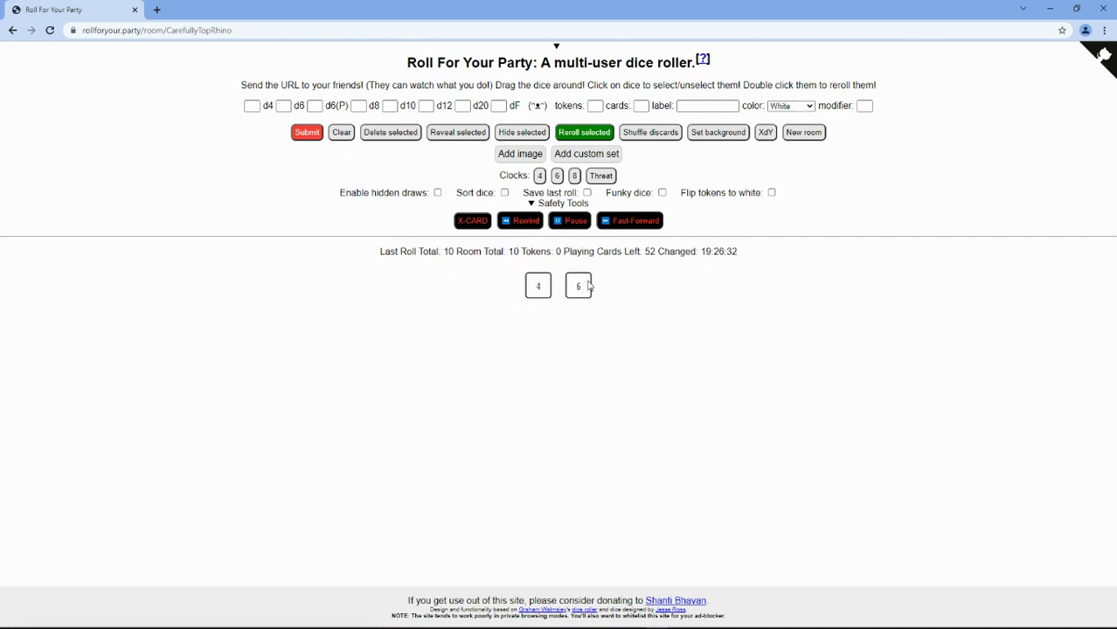
left_click(283, 106)
- Roll a single blue d6 and a single green d6, showing 1 and 4
left_click(292, 128)
left_click(789, 109)
left_click(786, 123)
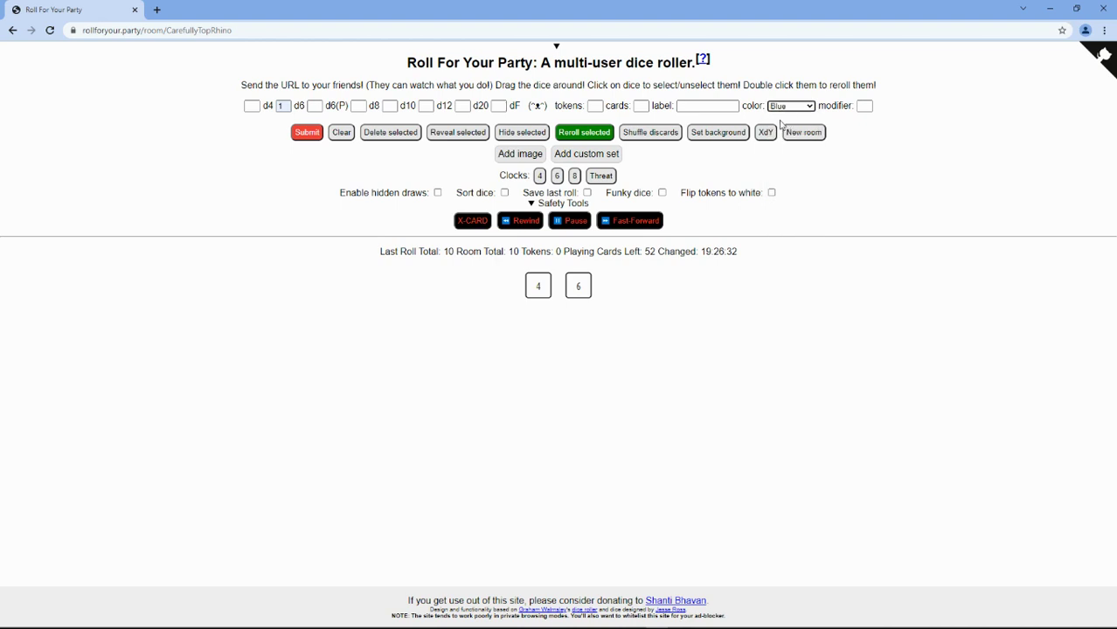
left_click(306, 138)
left_click(284, 107)
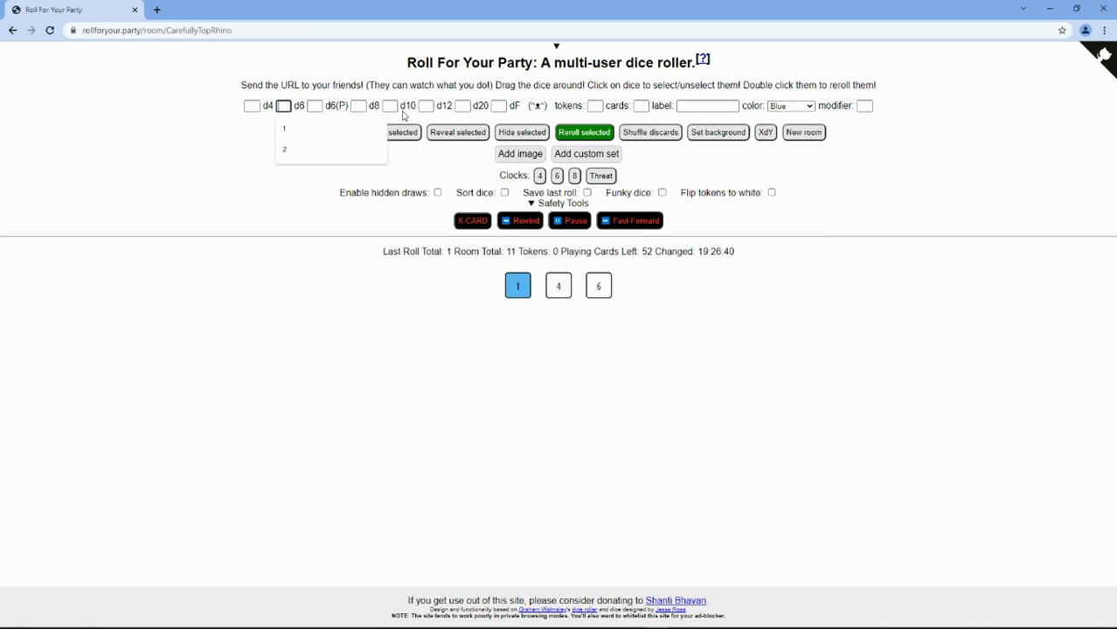
left_click(292, 129)
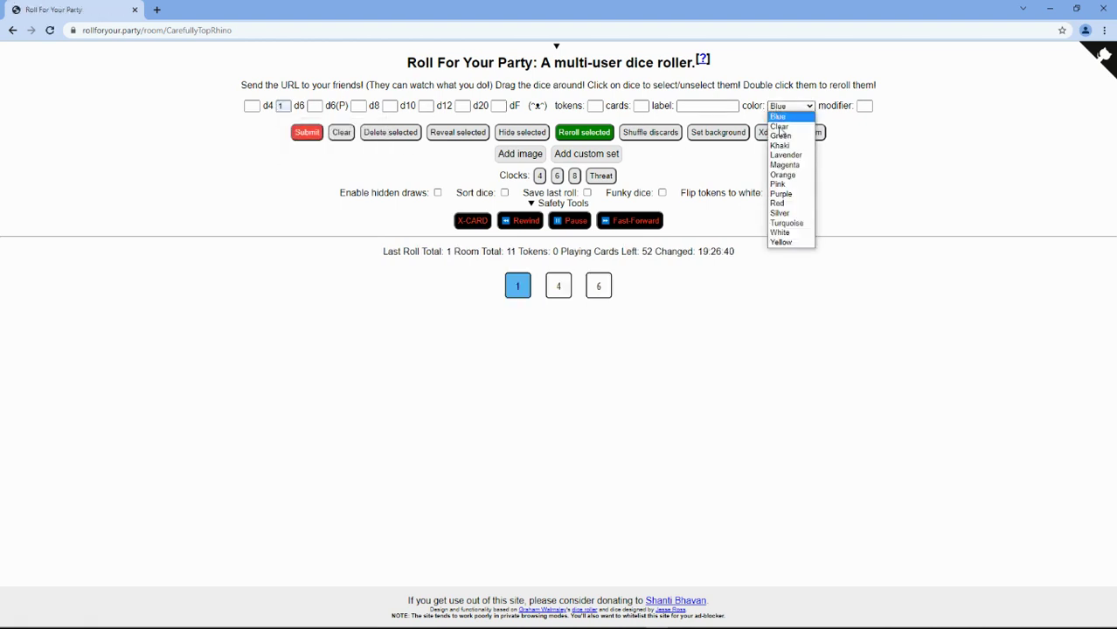
left_click(781, 136)
left_click(306, 133)
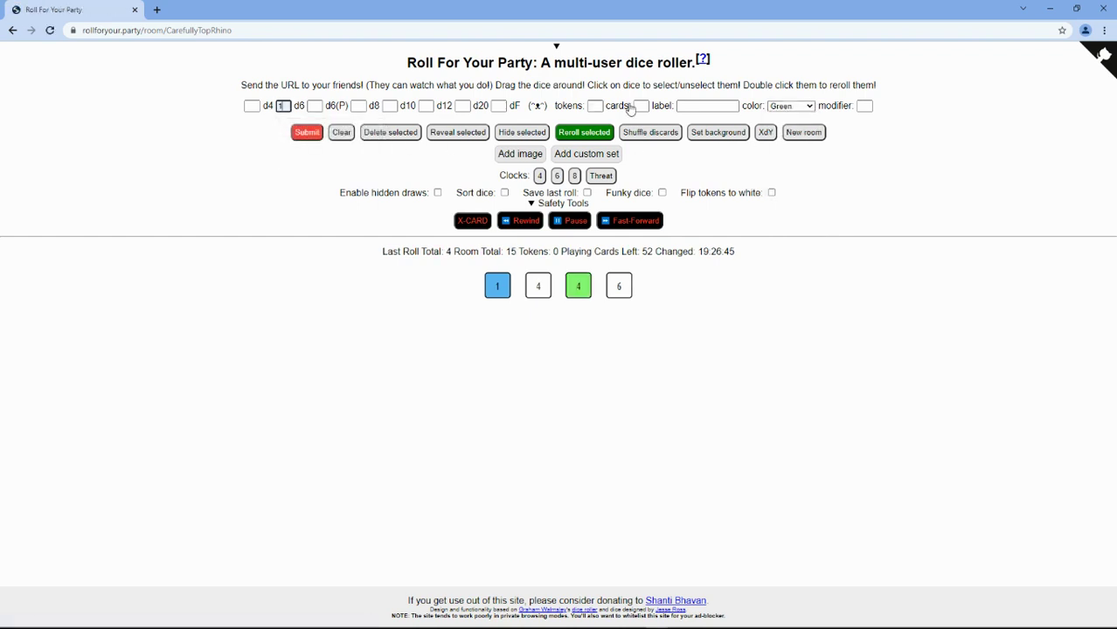
- Roll a single yellow d6 and a single red d6, showing 2 and 6
left_click(793, 106)
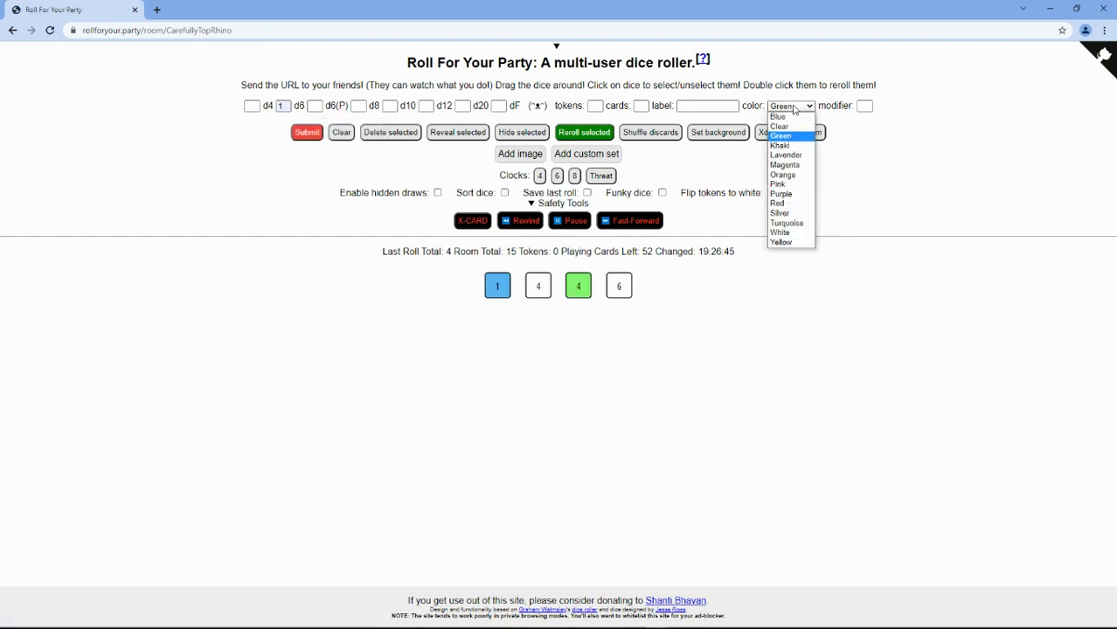
left_click(805, 243)
left_click(308, 134)
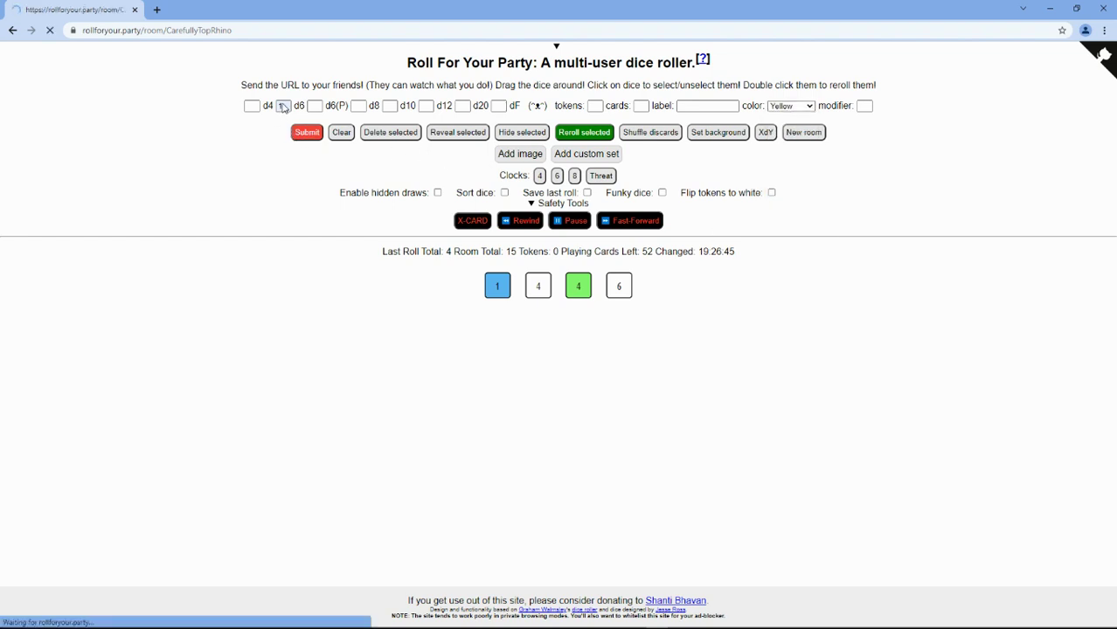
key("Down")
key("Return")
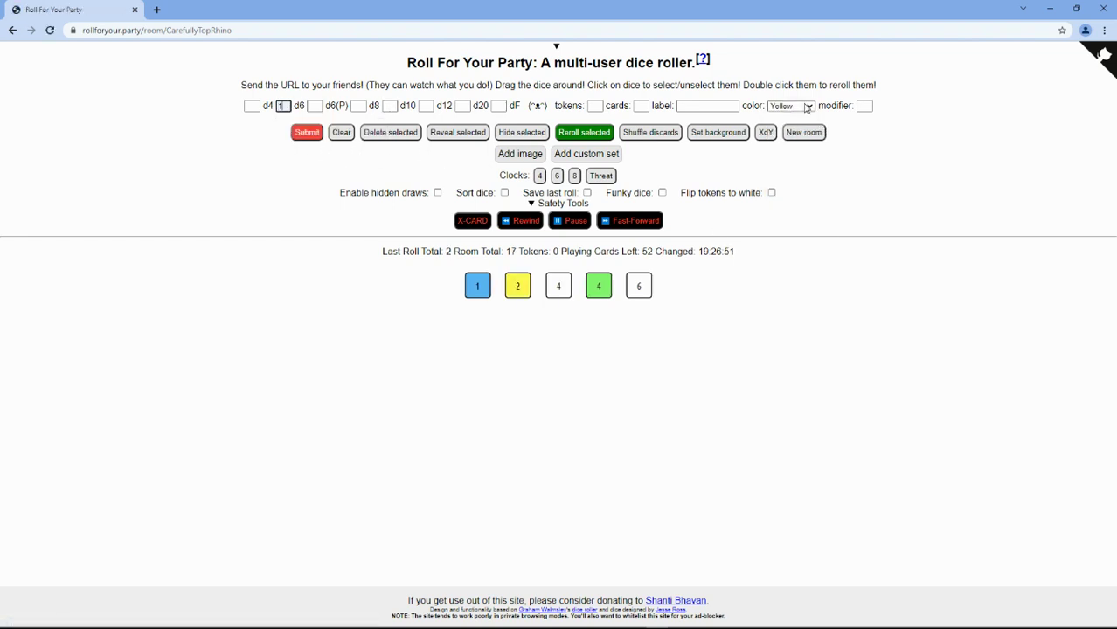
left_click(803, 110)
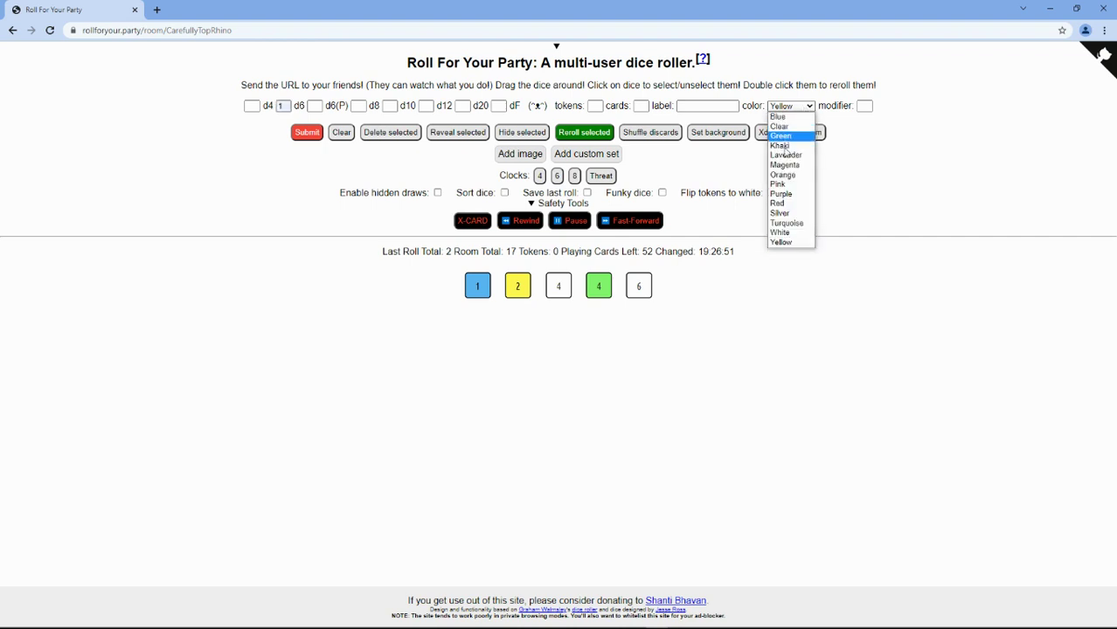
left_click(780, 214)
left_click(306, 134)
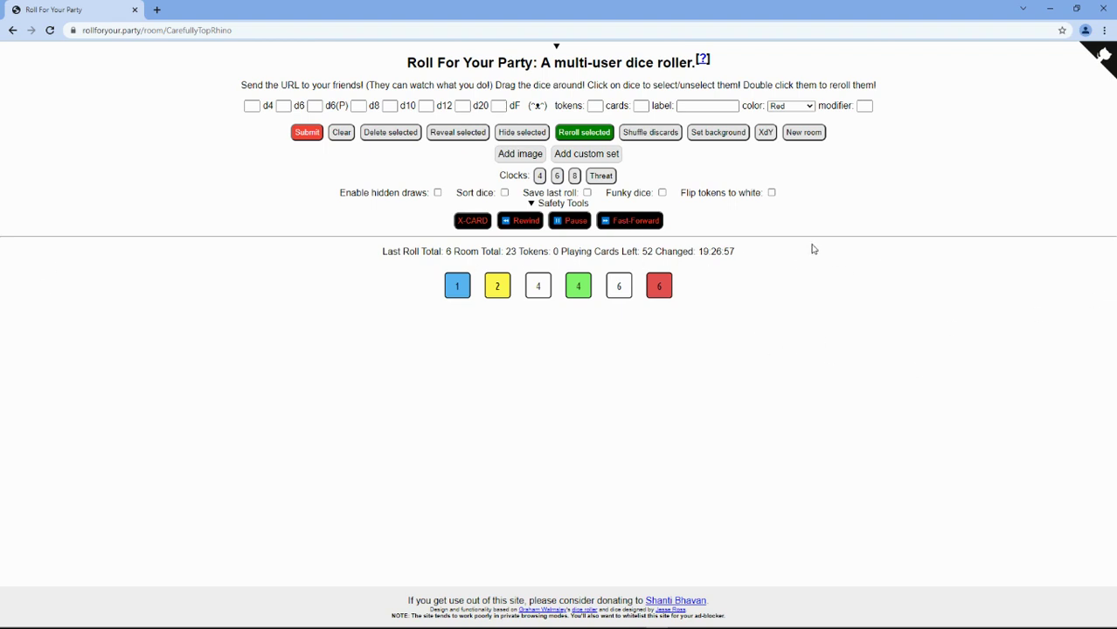
left_click(668, 289)
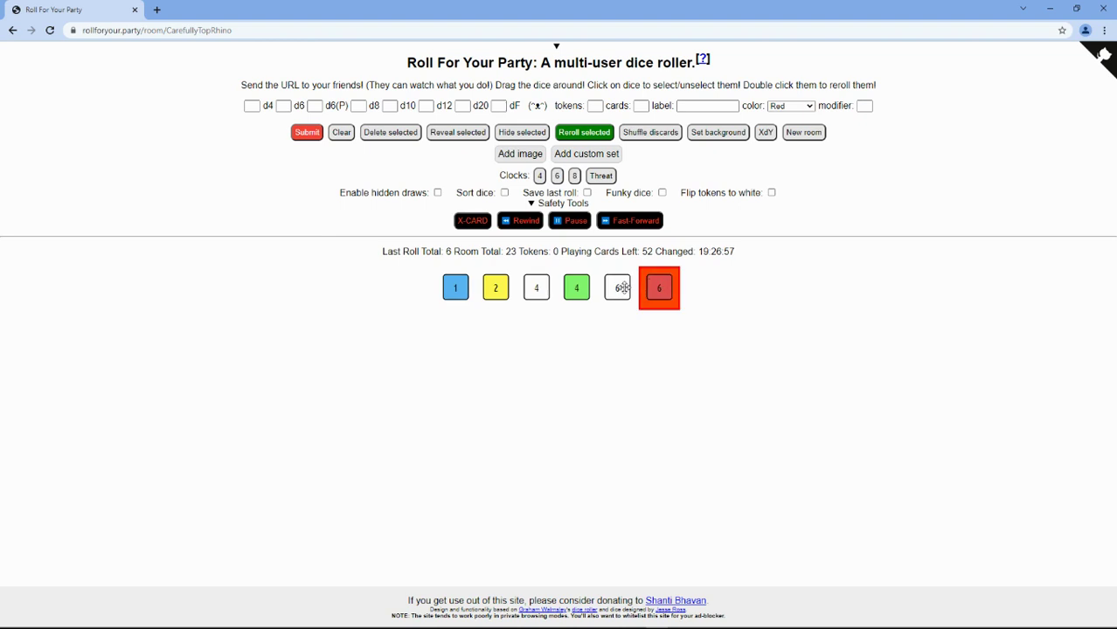
- Select the other five dice along with the red one and reroll all six
left_click(622, 286)
left_click(570, 290)
left_click(532, 291)
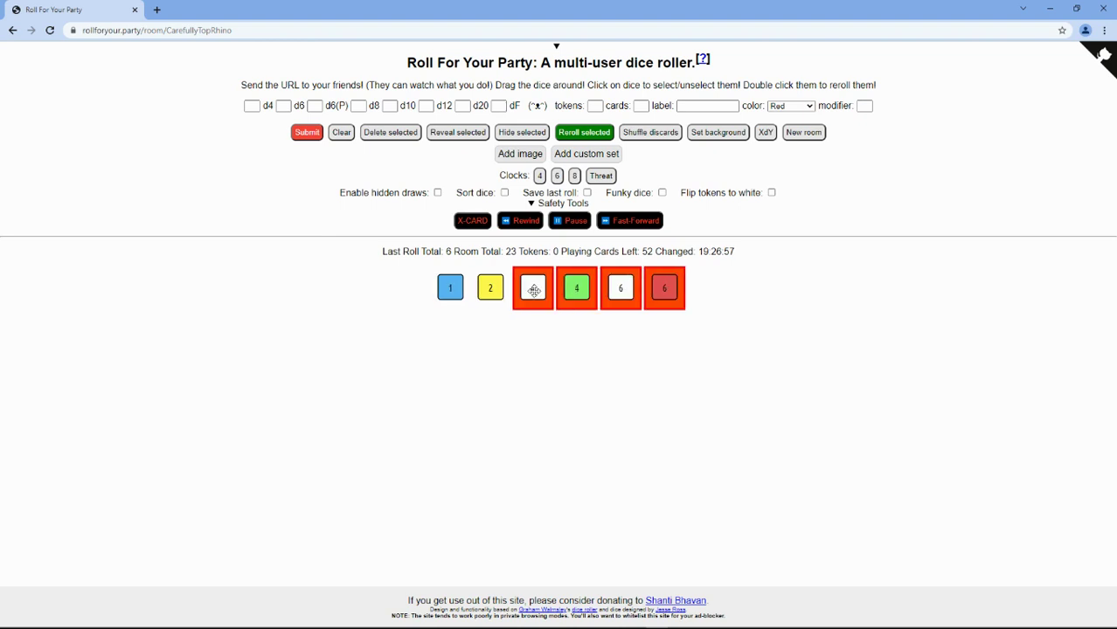
left_click(486, 290)
left_click(449, 287)
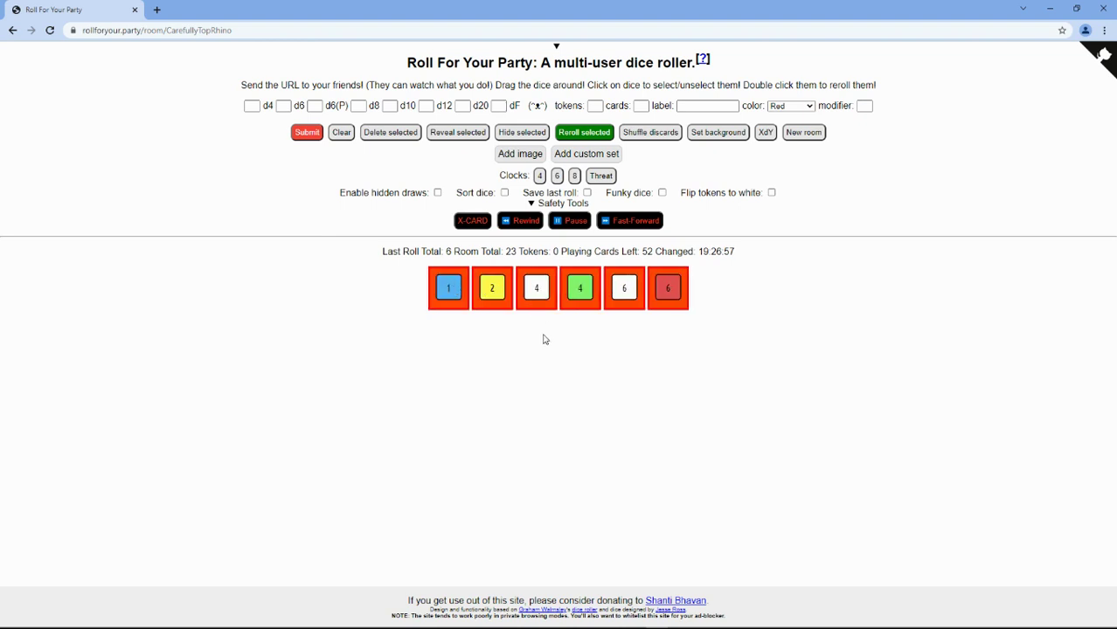
left_click(586, 136)
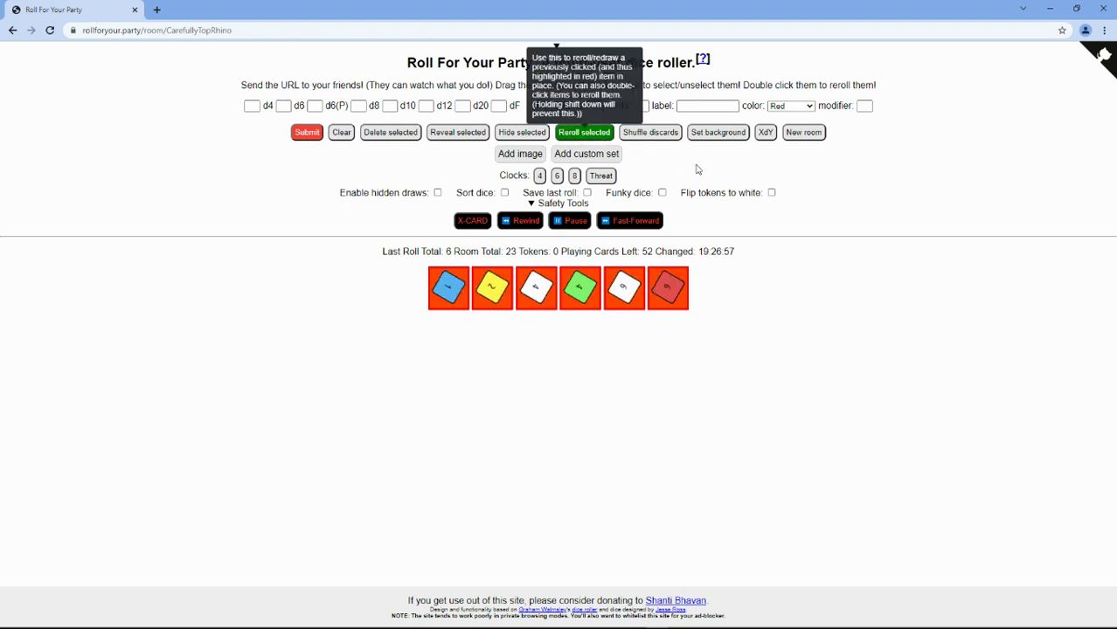
- Reroll all six dice again, ending with blue 1, yellow 2, red 2, green 4 and two white 6s
left_click(661, 288)
left_click(617, 289)
left_click(574, 288)
left_click(533, 287)
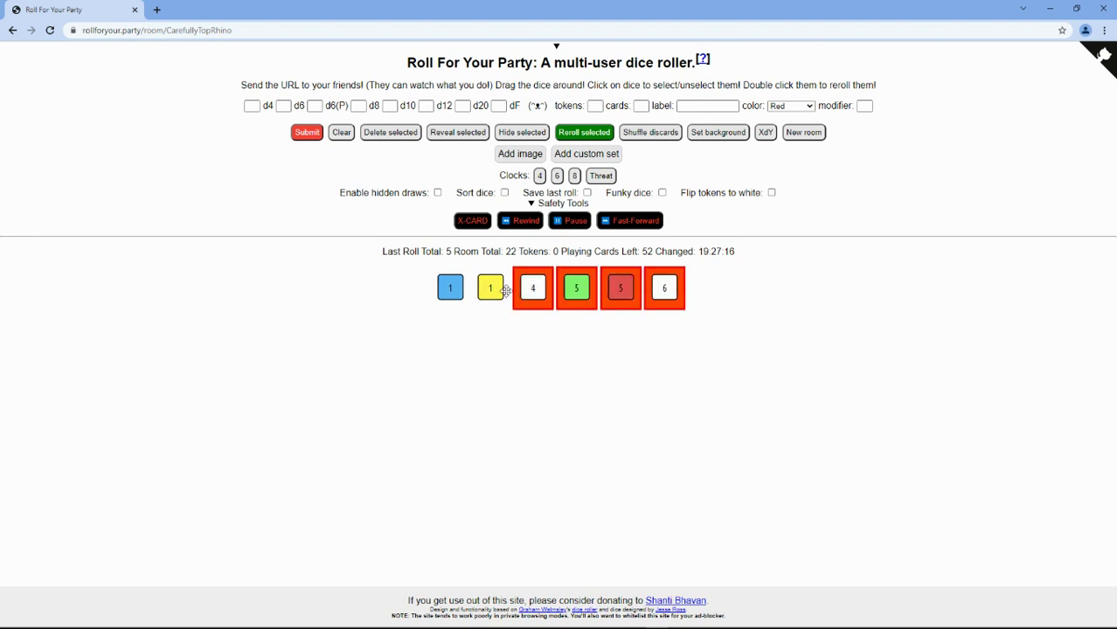
left_click(492, 288)
left_click(464, 289)
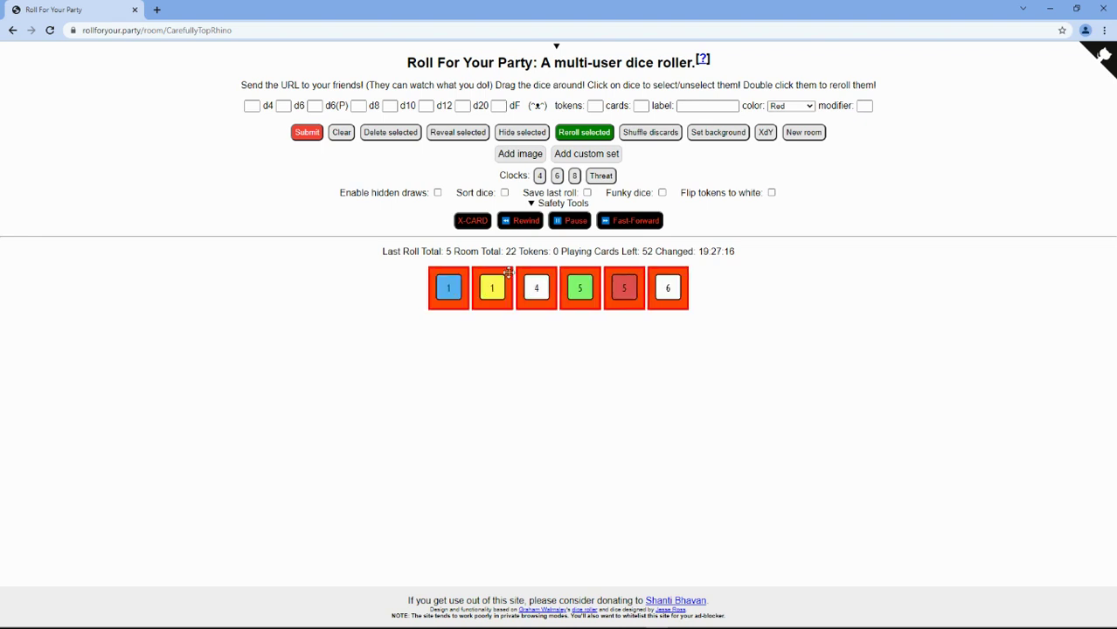
left_click(582, 133)
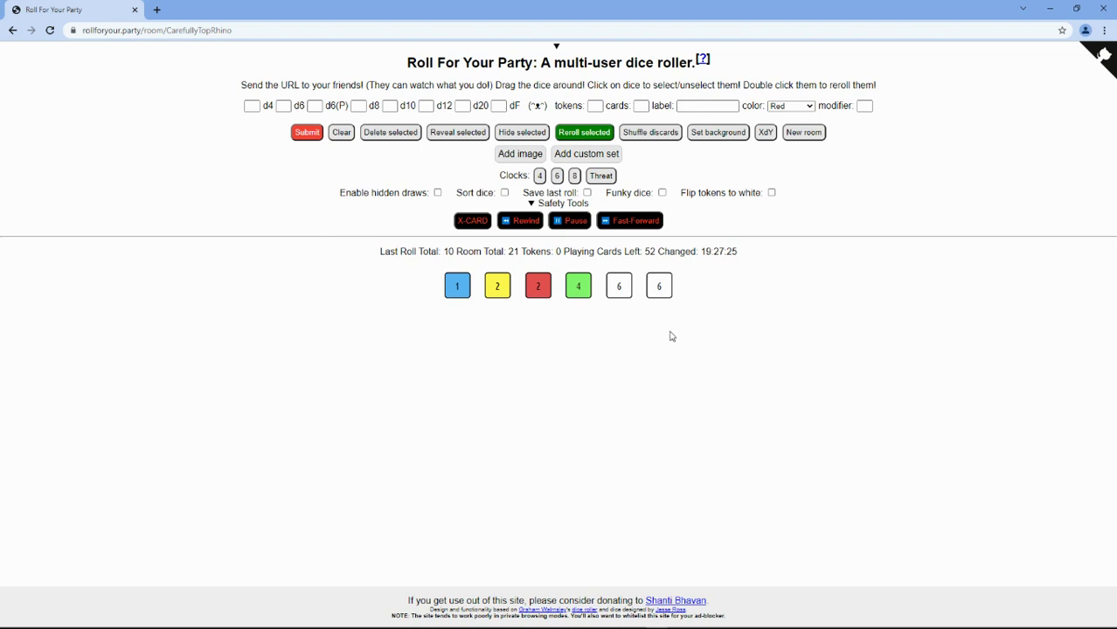
- Move the yellow die and a white 6 to the front of the dice row
left_click(662, 284)
left_click_drag(660, 291, 425, 288)
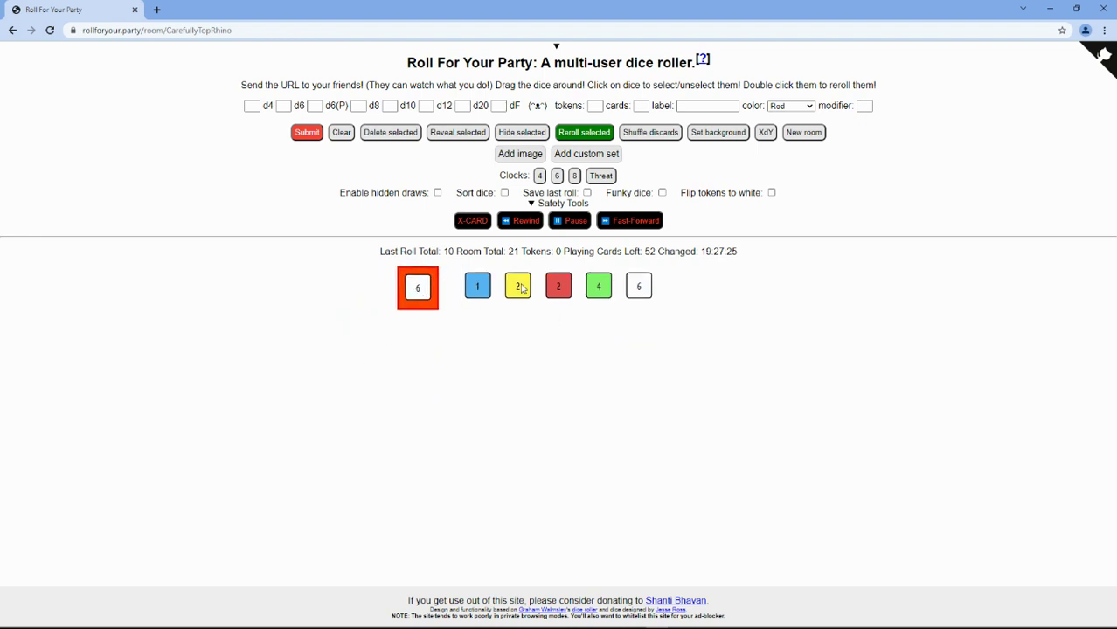
left_click(521, 290)
left_click_drag(523, 291, 678, 355)
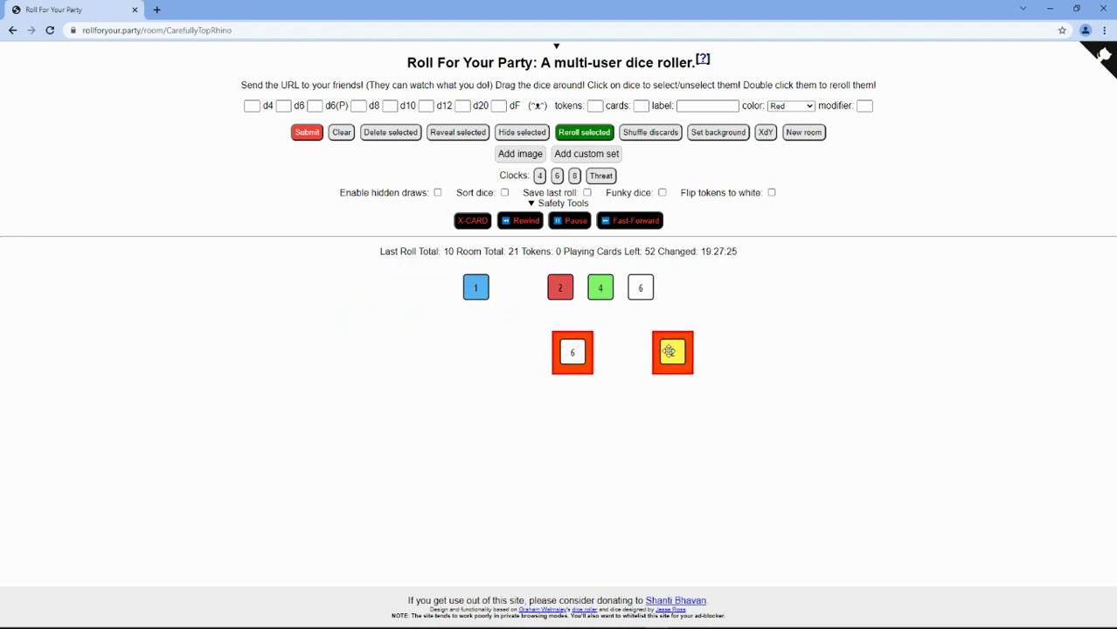
left_click(557, 356)
left_click(675, 350)
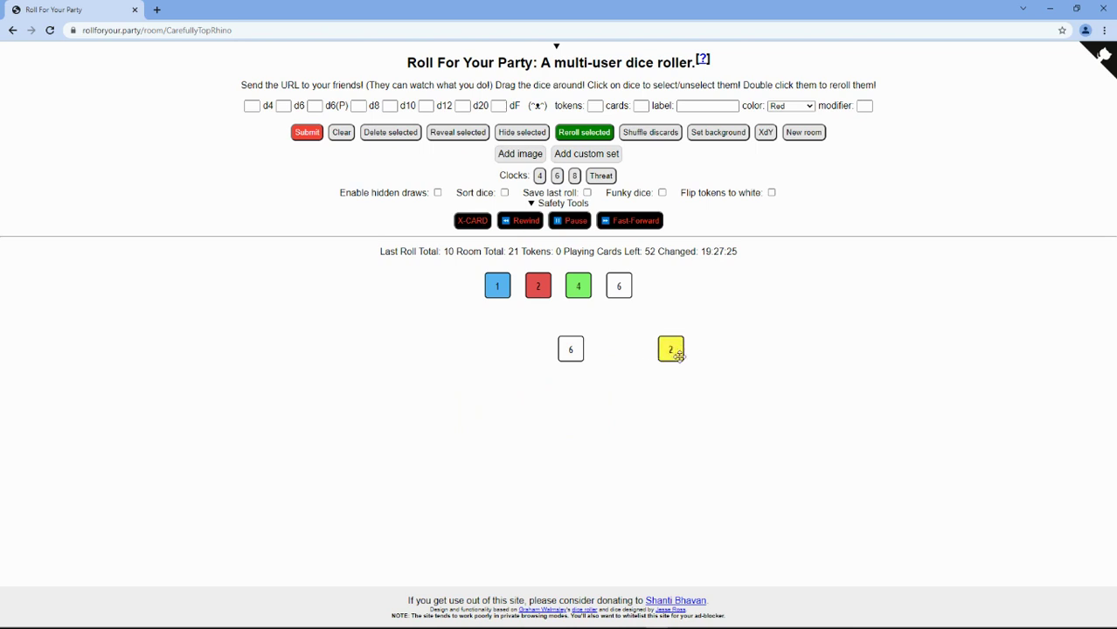
left_click_drag(676, 351, 417, 289)
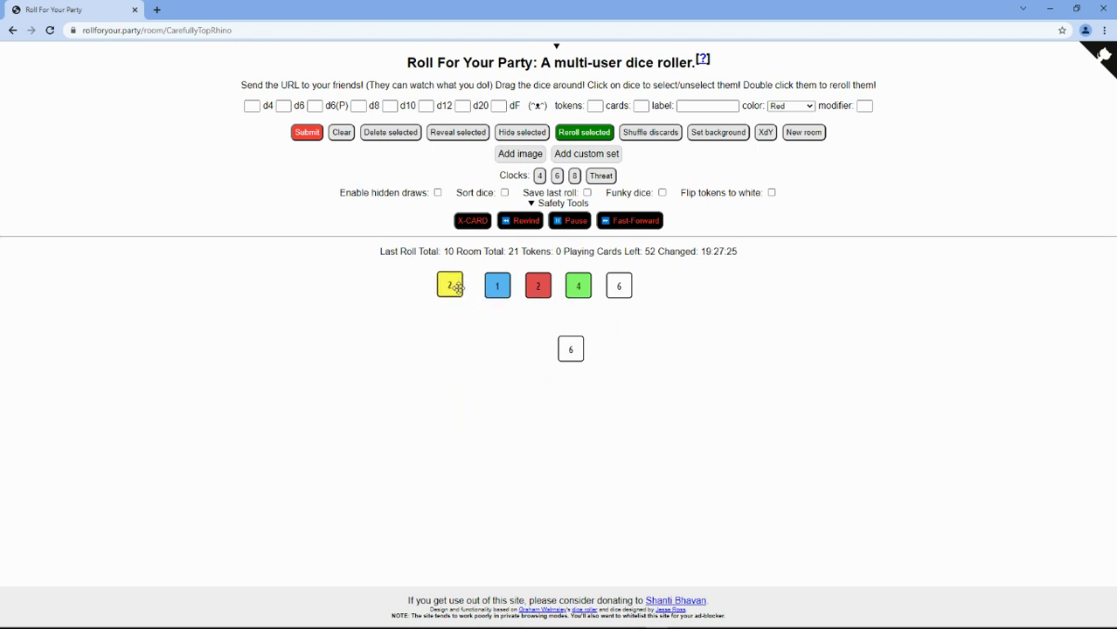
left_click_drag(572, 351, 410, 286)
- Reroll all six dice, giving white 1 and 2, yellow 1, blue 4, green 5 and red 5
left_click(417, 290)
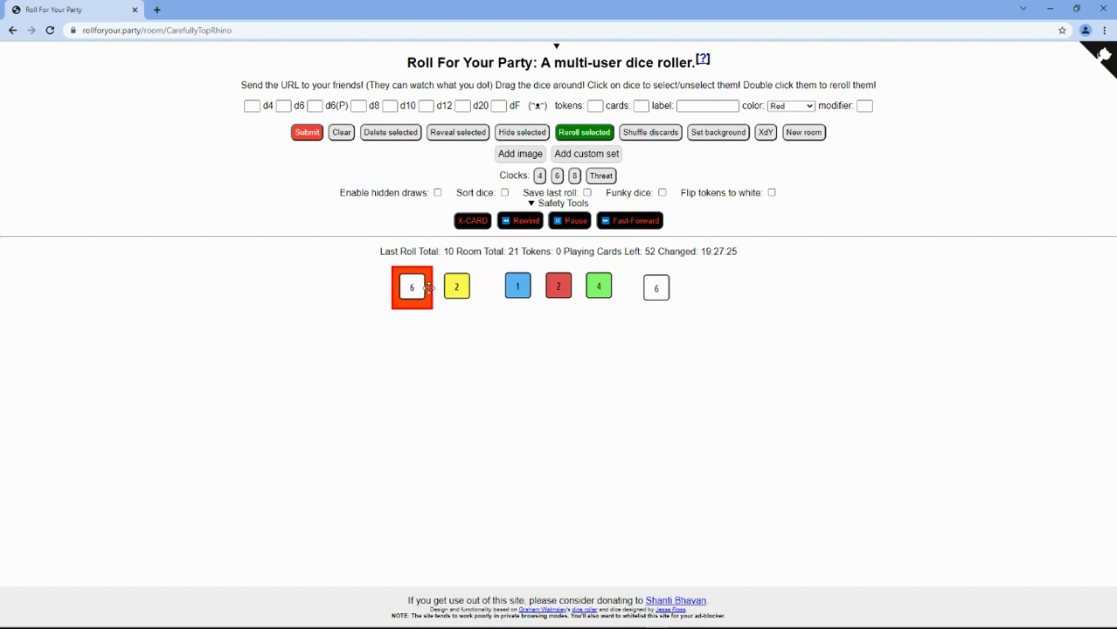
left_click(518, 287)
left_click(456, 287)
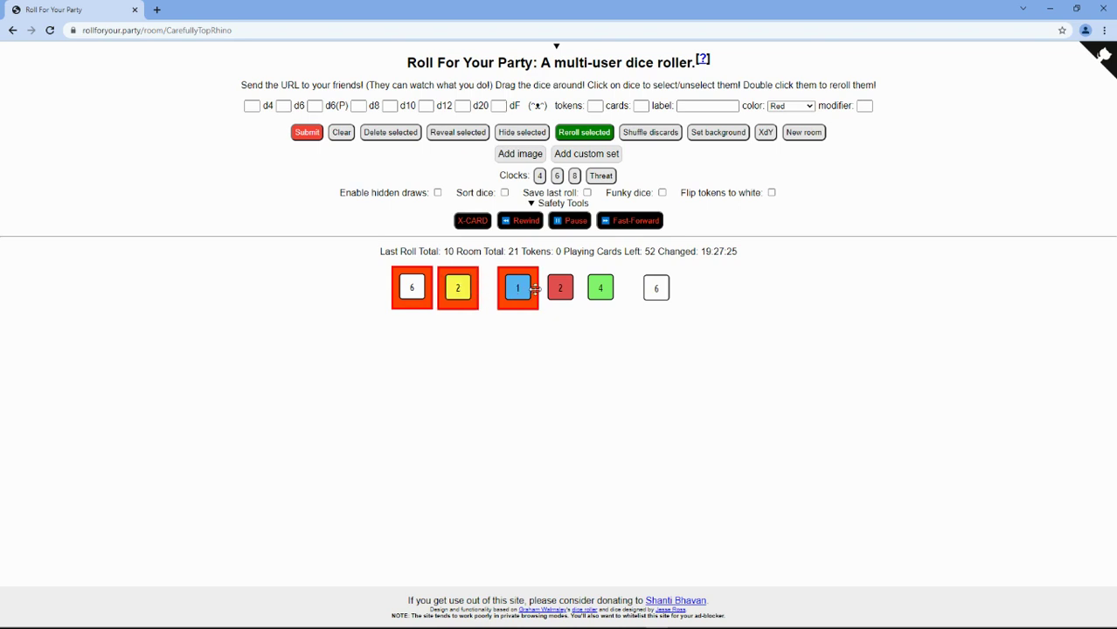
left_click(561, 287)
left_click(601, 288)
left_click(654, 290)
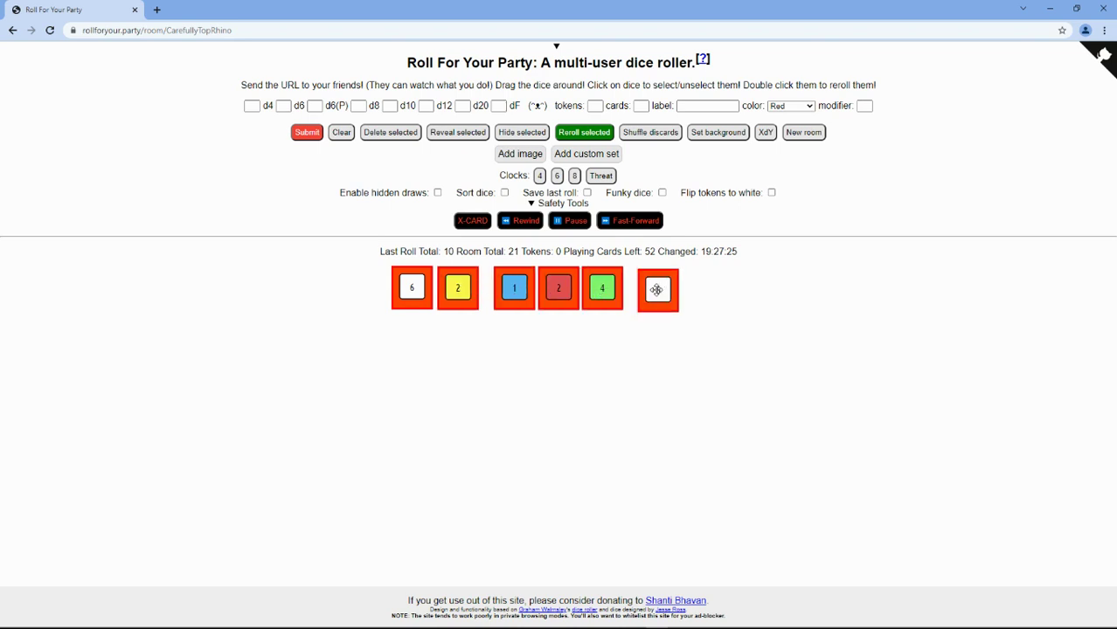
left_click(584, 132)
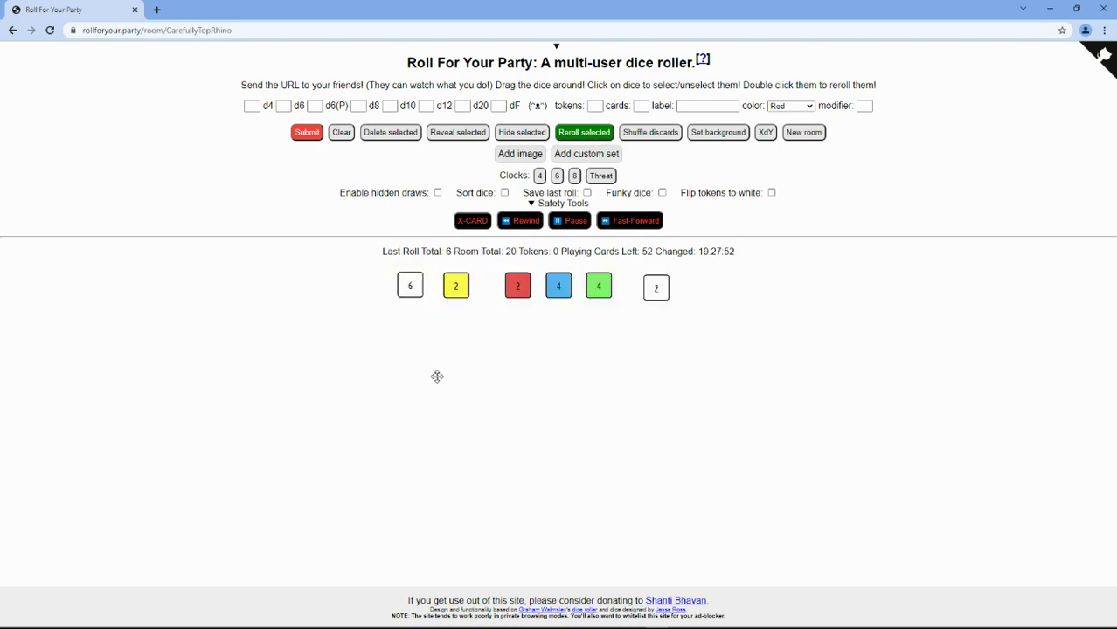
- Delete a selection of dice, leaving only the yellow and blue dice on the table
left_click(657, 291)
left_click(598, 287)
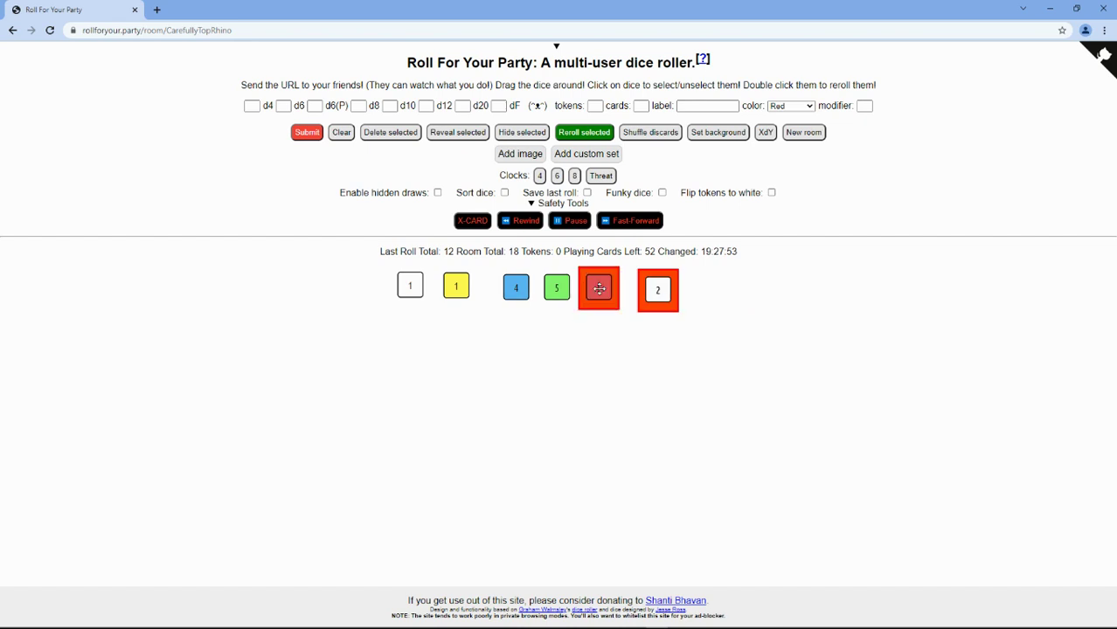
left_click(557, 292)
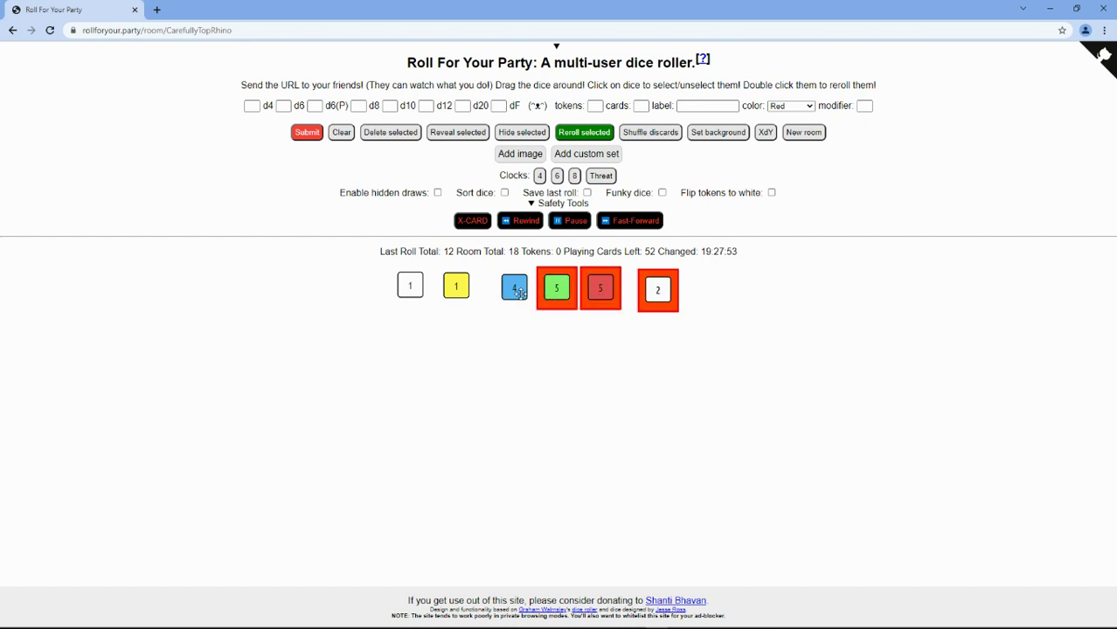
left_click(516, 290)
left_click(455, 287)
left_click(410, 286)
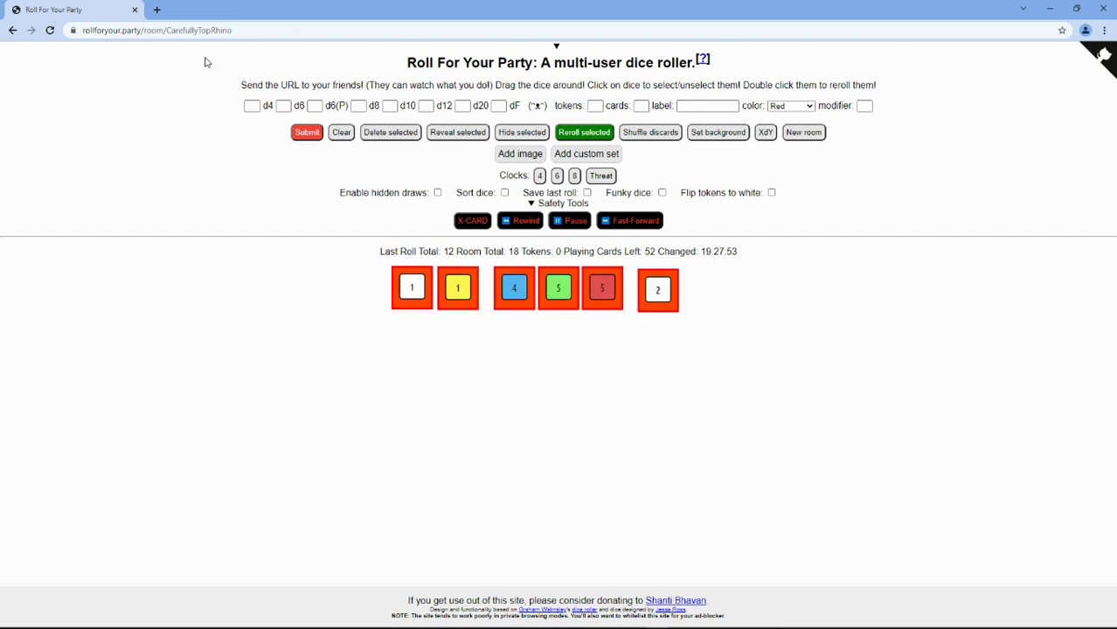
left_click(385, 138)
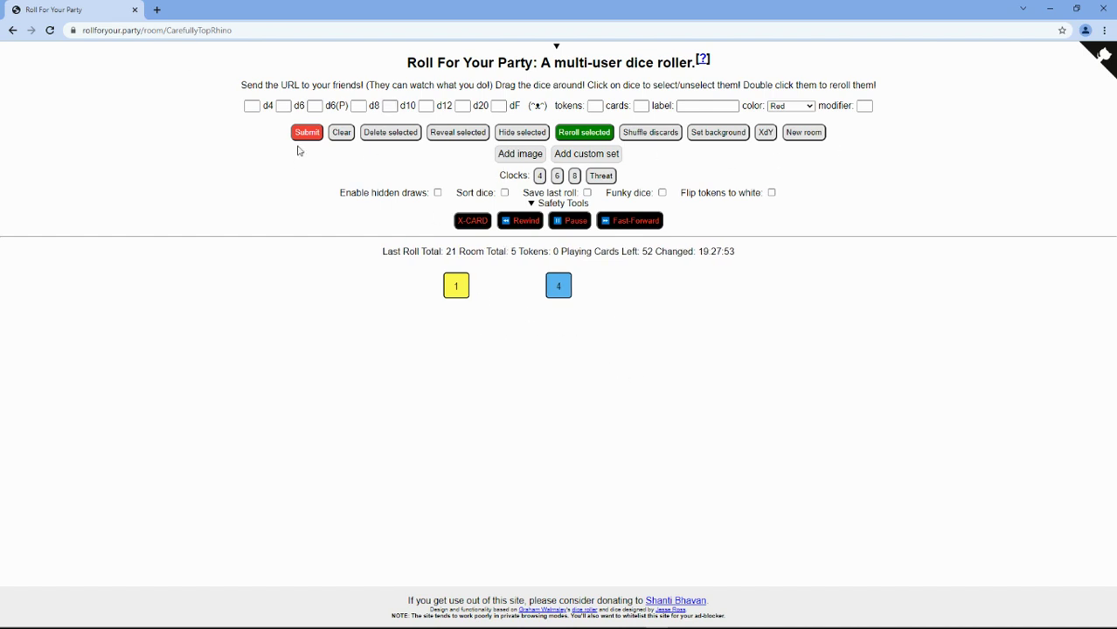
- Delete the remaining yellow 1 and blue 4 dice, bringing the room total to 0
left_click(463, 294)
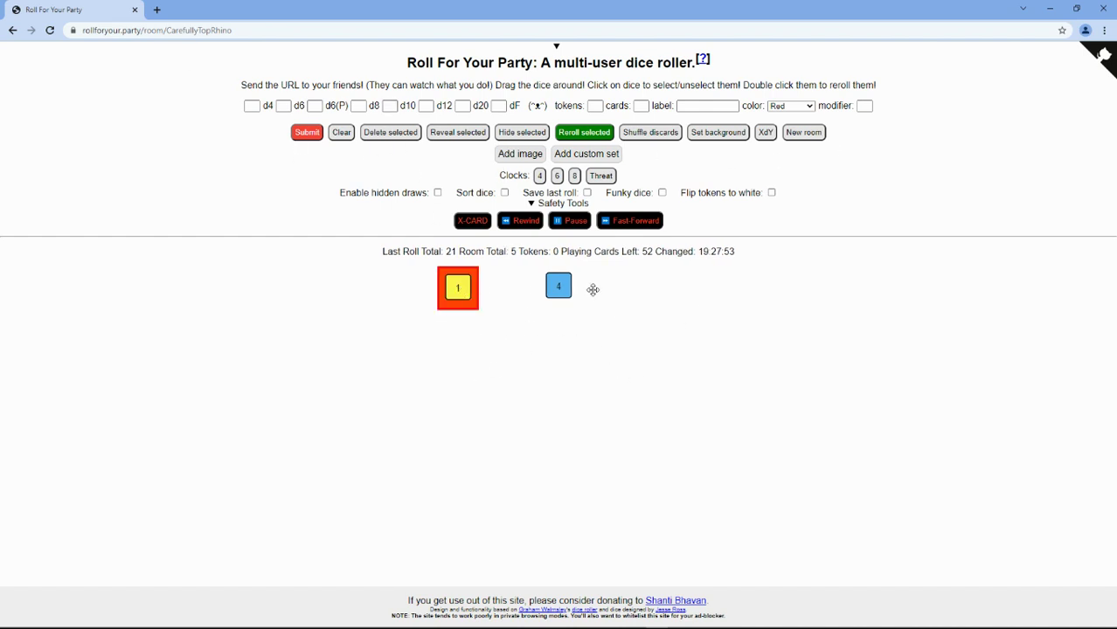
left_click(559, 287)
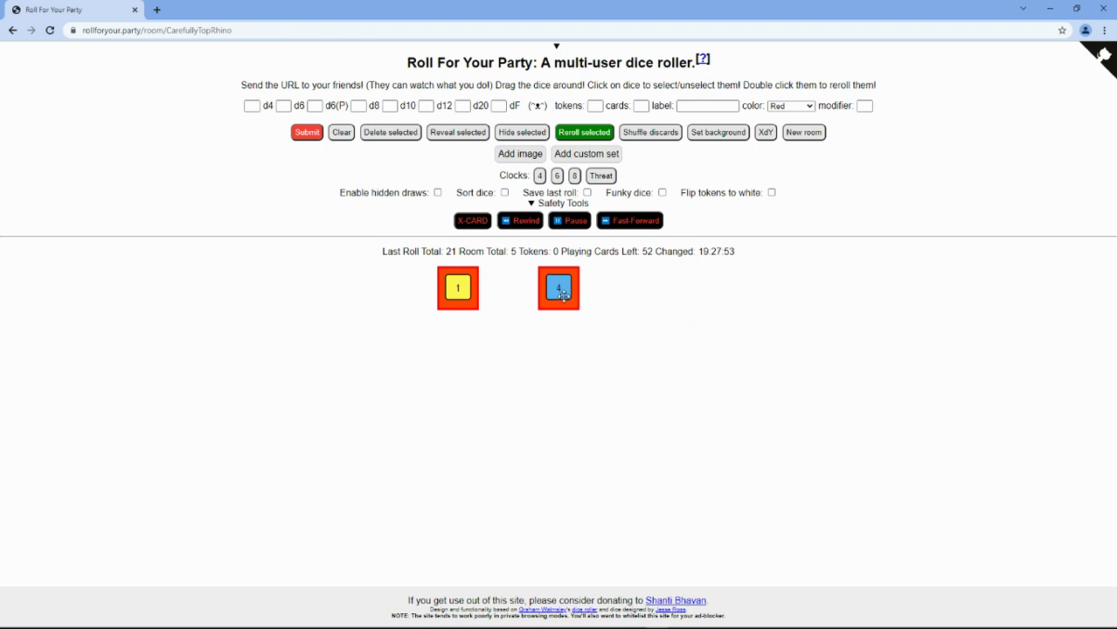
left_click(392, 140)
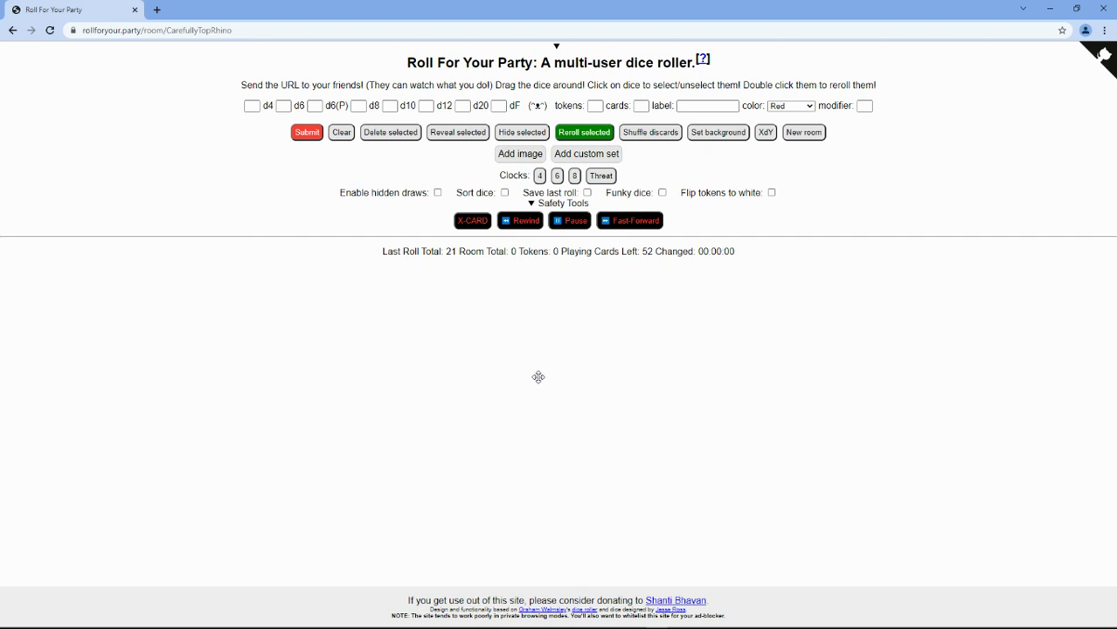
left_click(558, 43)
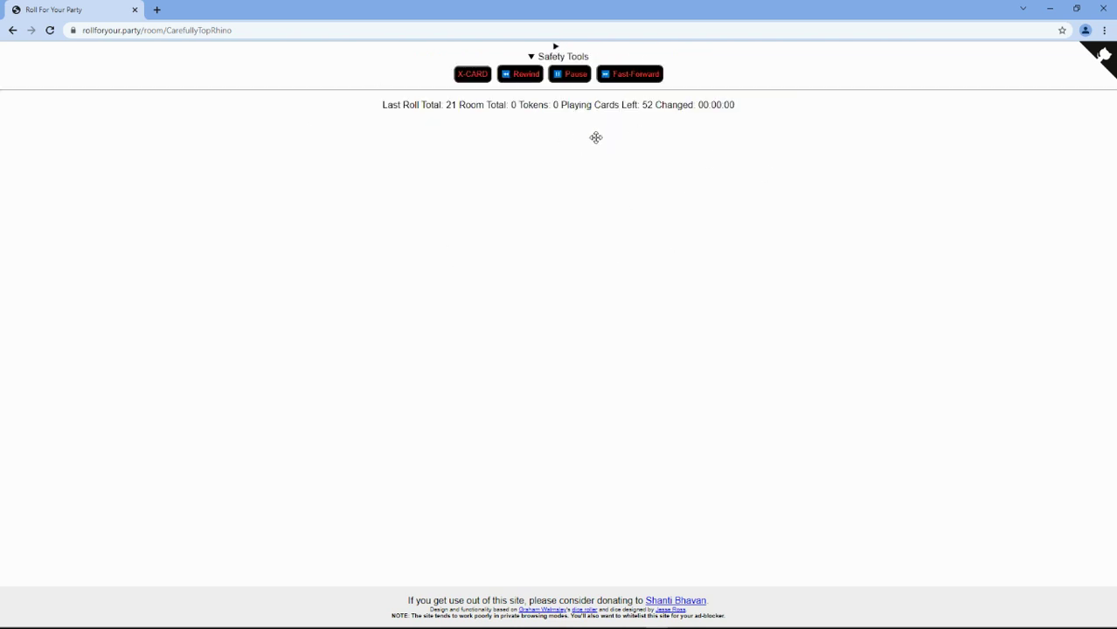
left_click(556, 46)
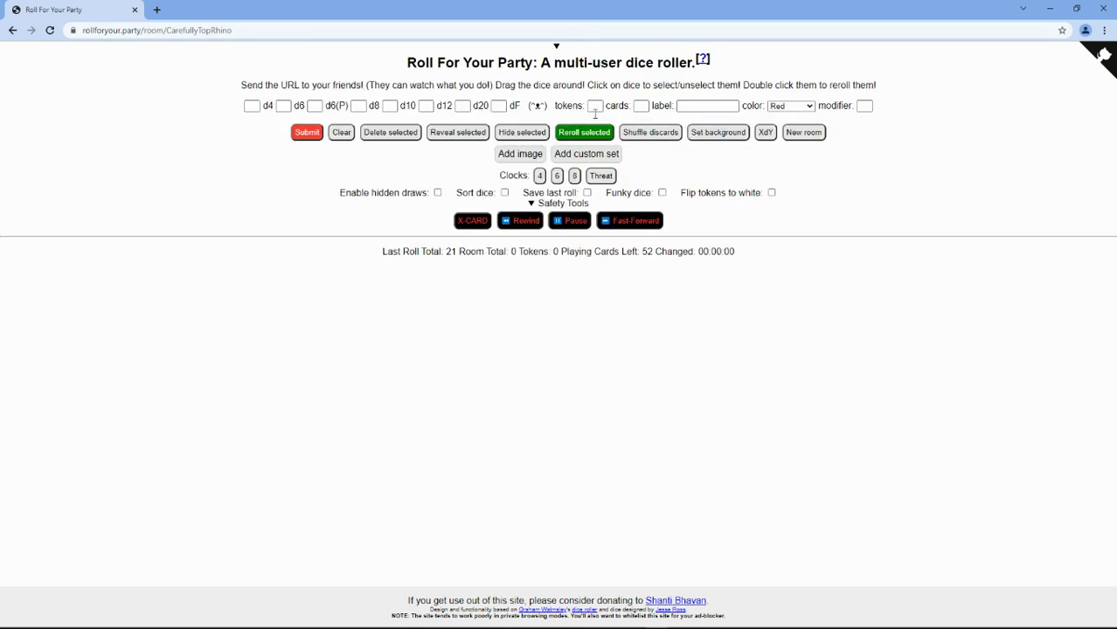
left_click(556, 45)
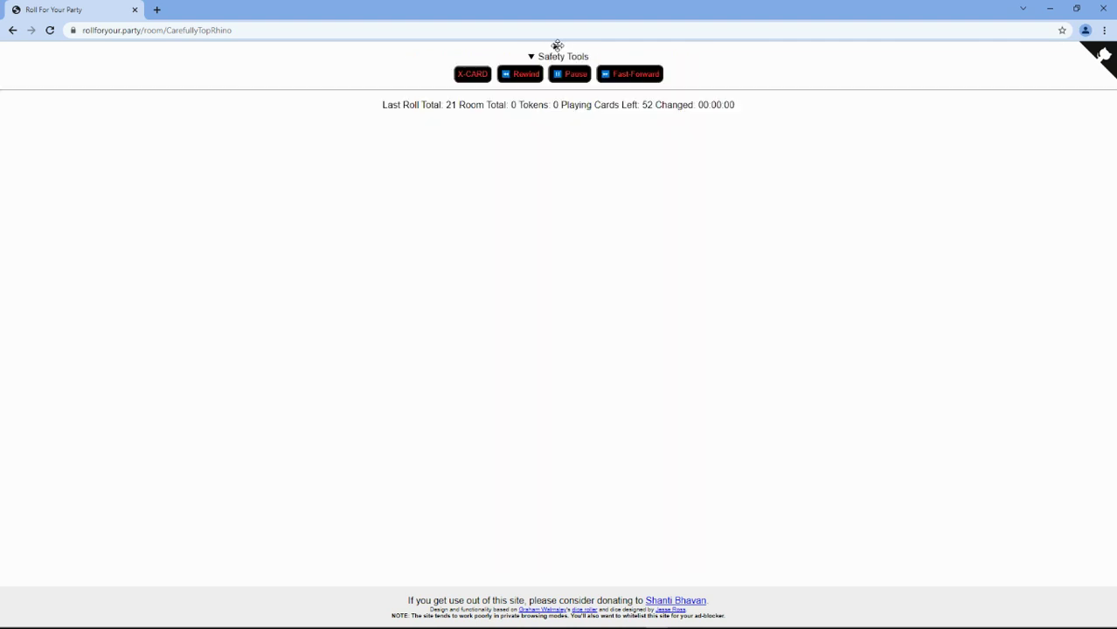
triple_click(557, 46)
left_click(790, 299)
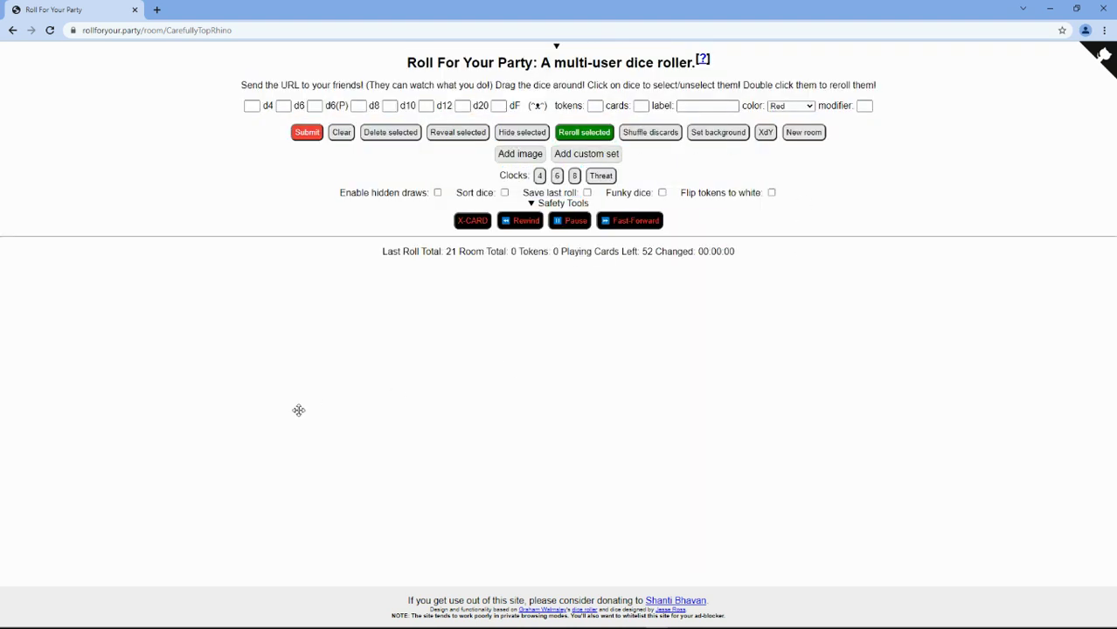